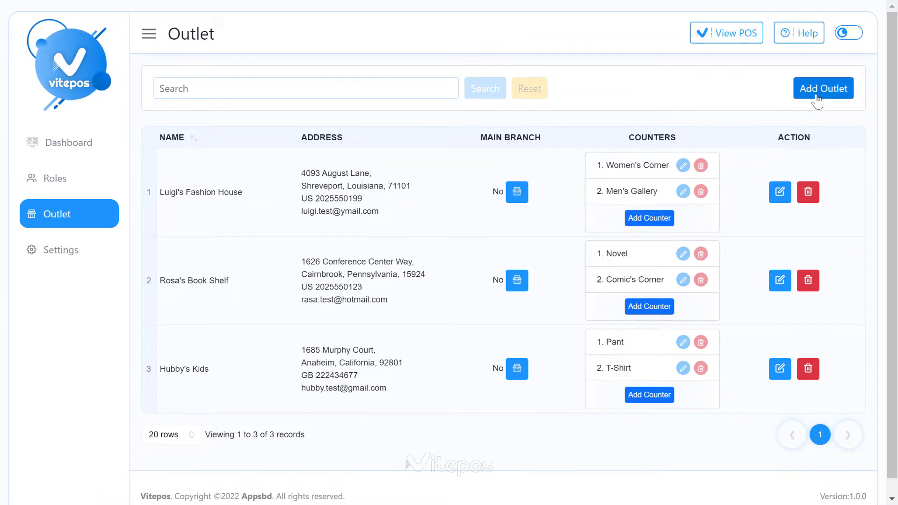
Step: Start a new outlet named Lazy's Cake Fun, entering the contact email and phone number
left_click(817, 101)
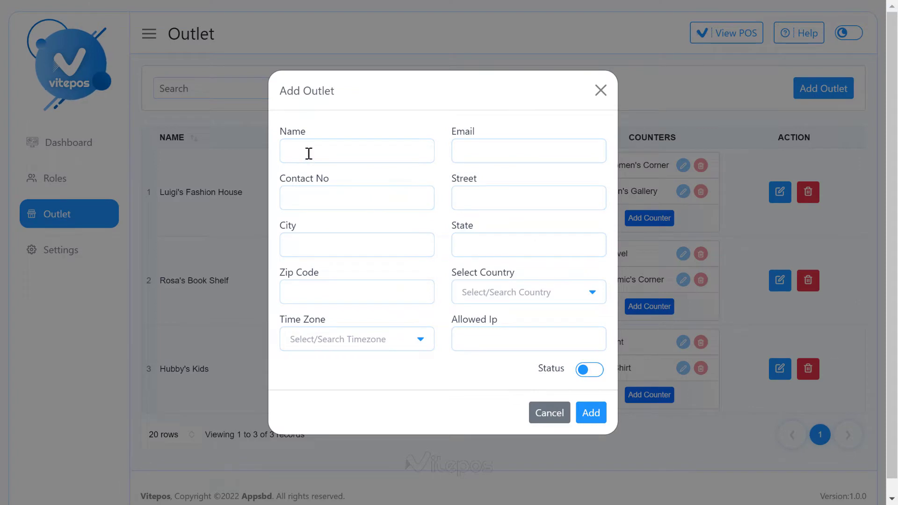
left_click(309, 154)
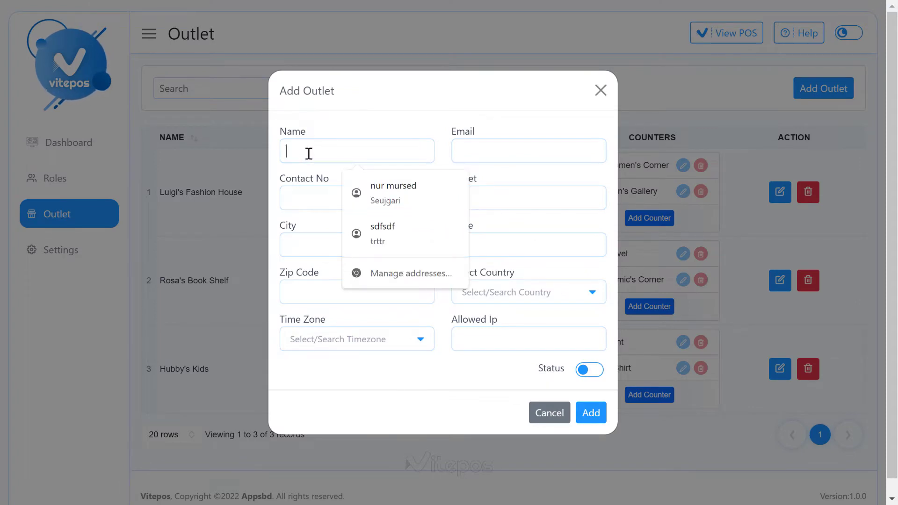
key("super+v")
left_click(309, 204)
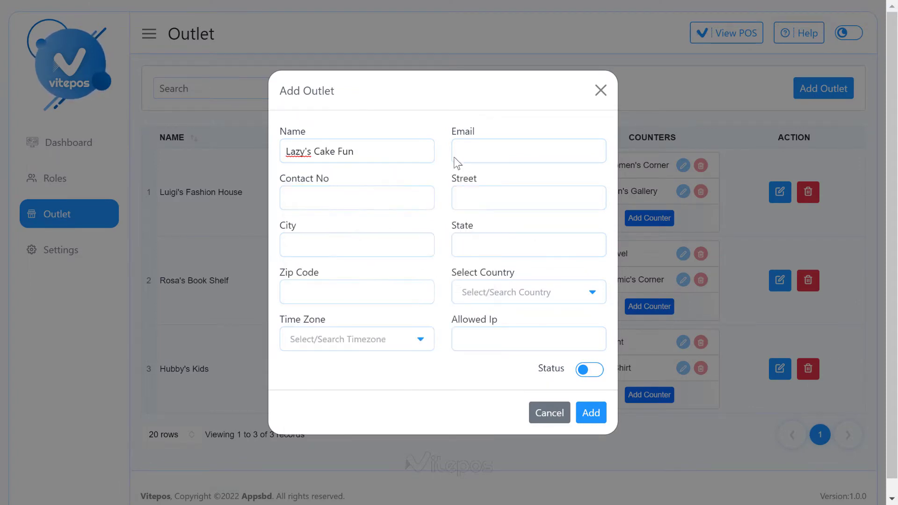
left_click(455, 159)
left_click(334, 183)
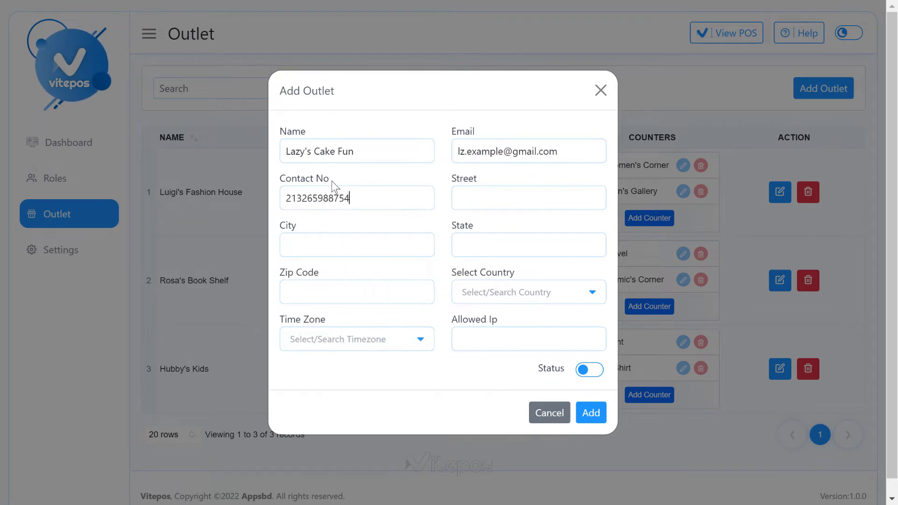
Step: Fill in the outlet's street address and set the city to Spring Hill
left_click(529, 198)
key("super+v")
left_click(552, 318)
left_click_drag(604, 198, 578, 194)
key("BackSpace")
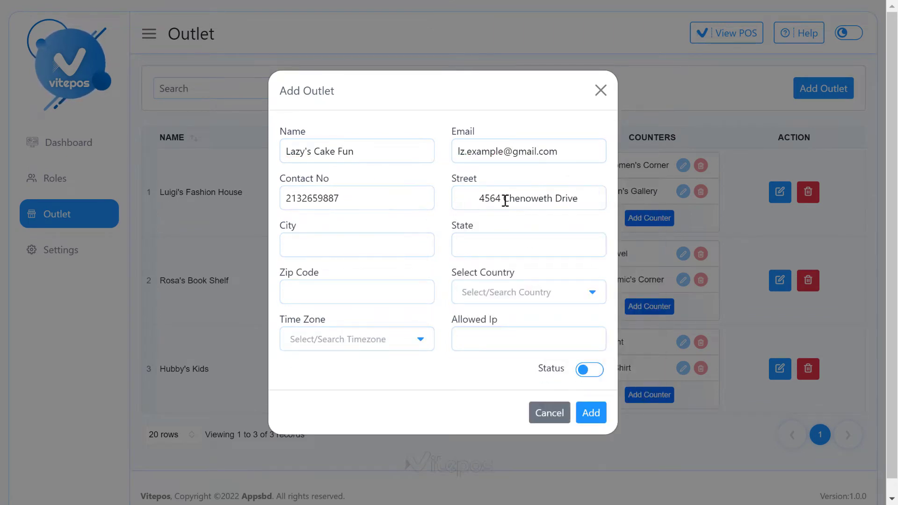
left_click(322, 240)
key("super+v")
left_click(409, 243)
key("BackSpace")
key("BackSpace")
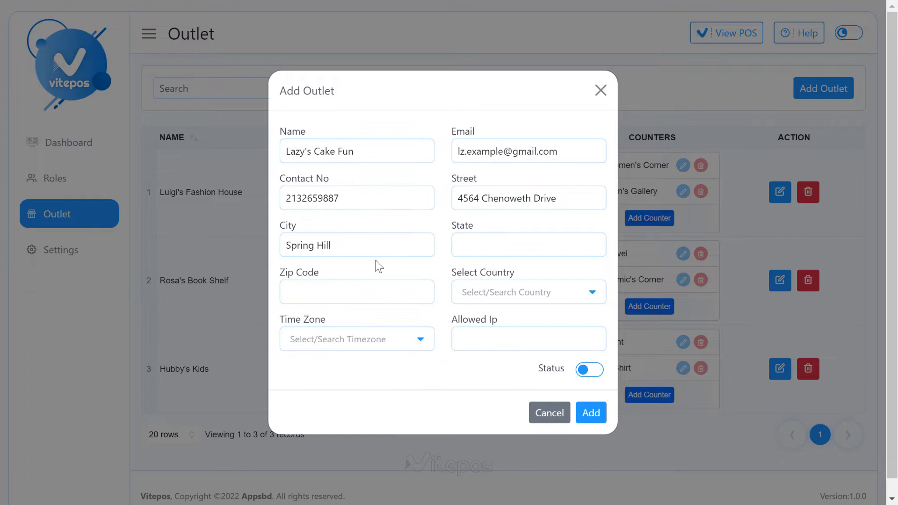
Step: Set the state to Tennessee and enter the zip code
left_click(529, 245)
key("super+v")
left_click(530, 217)
key("ctrl+a")
type("Tennessee")
key("Tab")
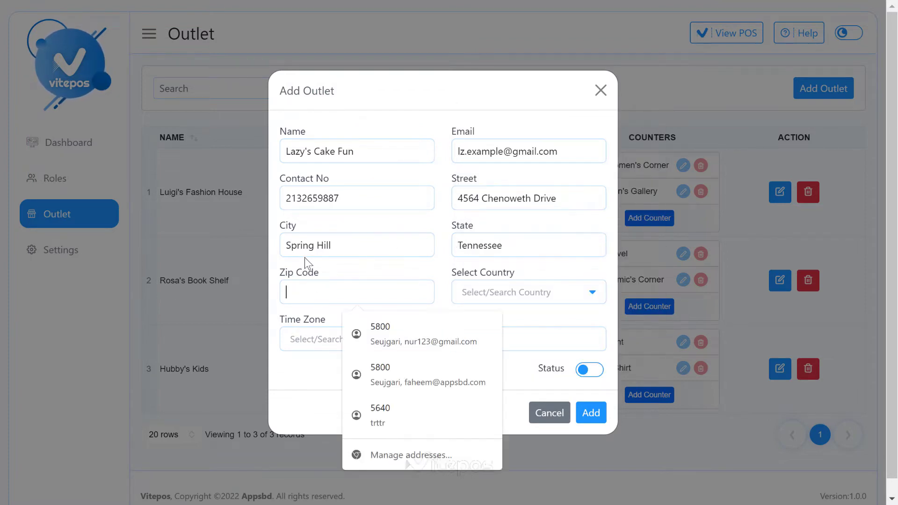
type("WI 53202")
Step: Choose United States as the country and America/Anchorage as the time zone
left_click(498, 292)
type("am")
key("ctrl+a")
type("unit")
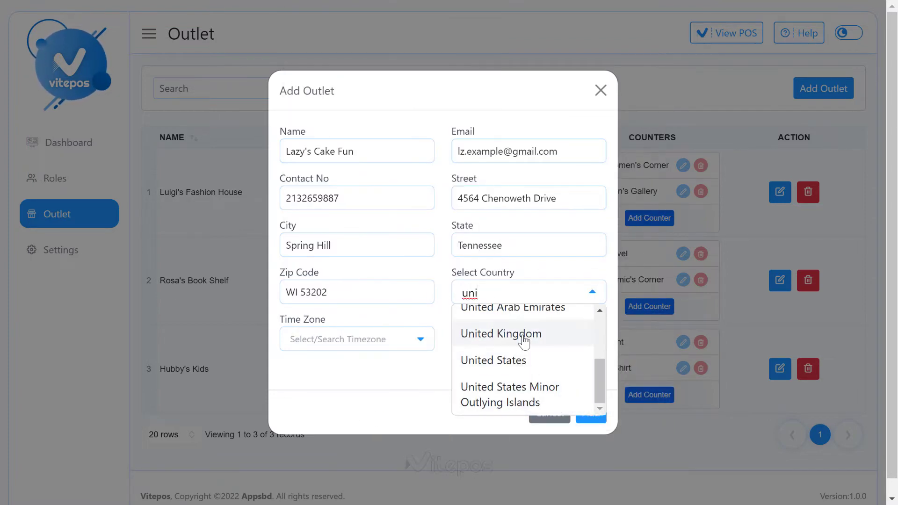
left_click(515, 359)
left_click(366, 338)
type("ample")
left_click(337, 445)
Step: Allow IPs 192.168.1.1 and 192.168.10.2, set the status active, and add the outlet
left_click(487, 340)
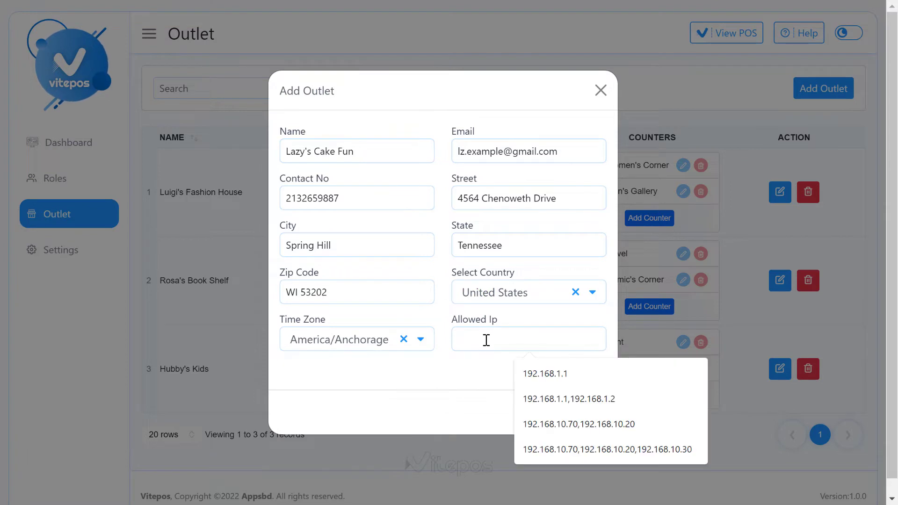
left_click(529, 375)
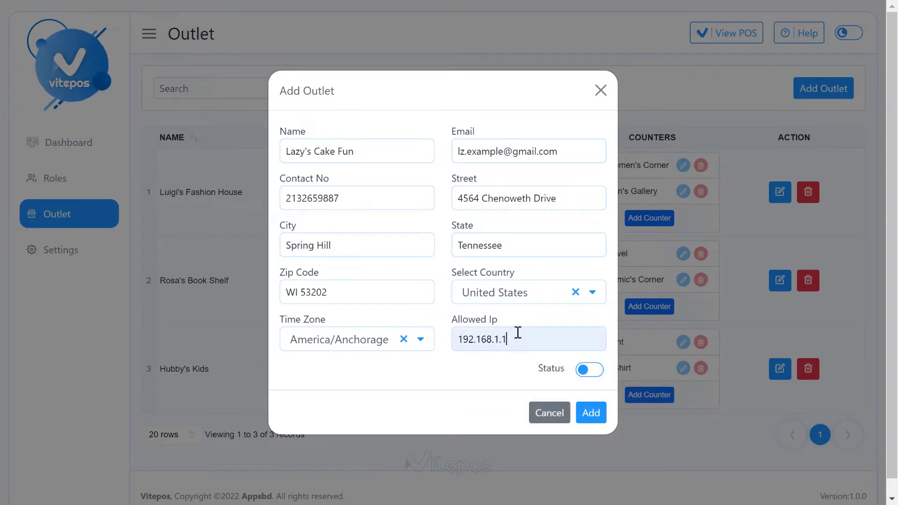
type(", 192.168.10.2")
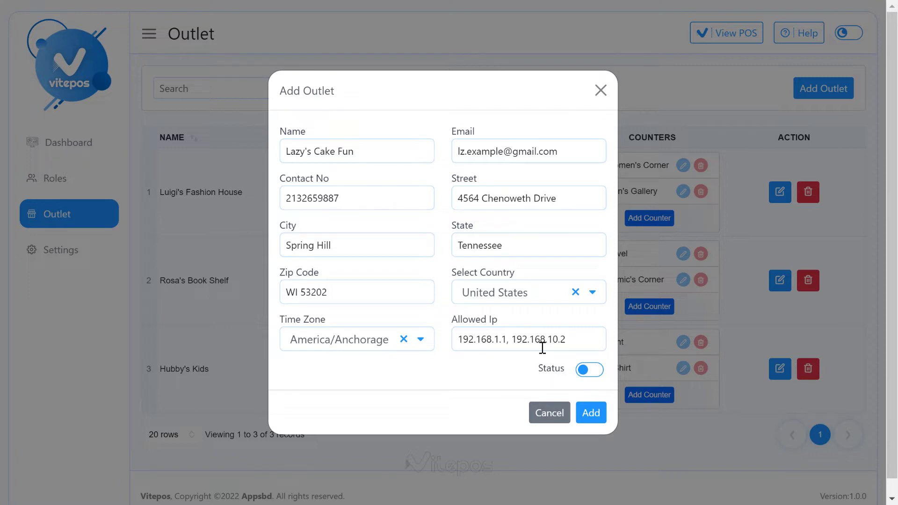
left_click(590, 371)
left_click(599, 412)
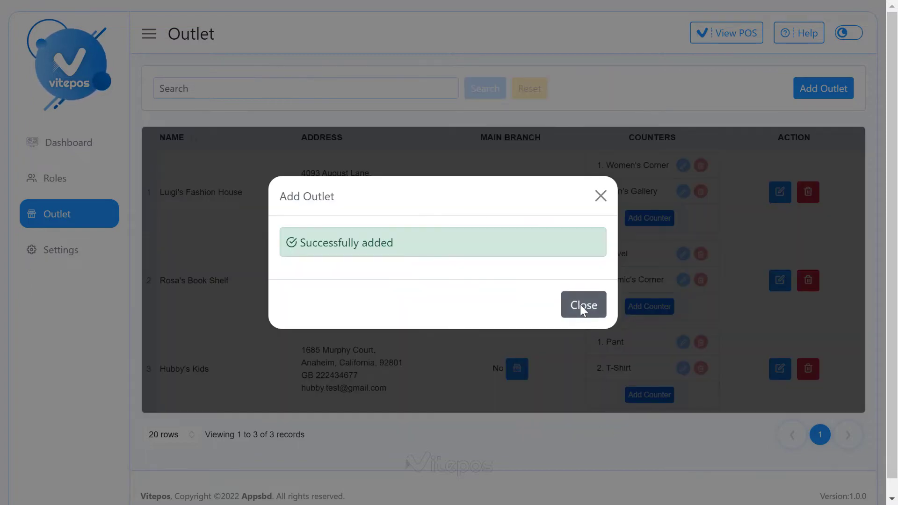
Step: Edit the fourth outlet's name, replacing 'Fun' with 'House', and update it
left_click(580, 304)
scroll(130, 383, "down", 2)
left_click_drag(157, 370, 240, 375)
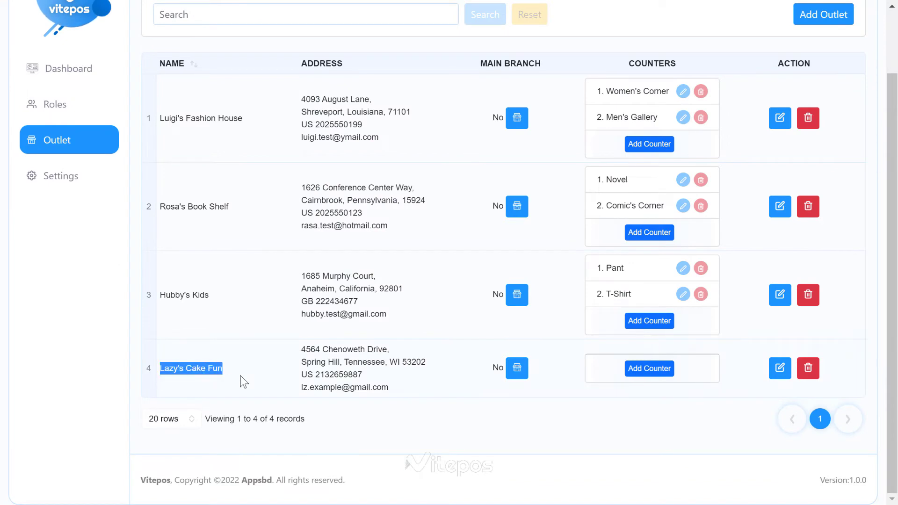
left_click(432, 385)
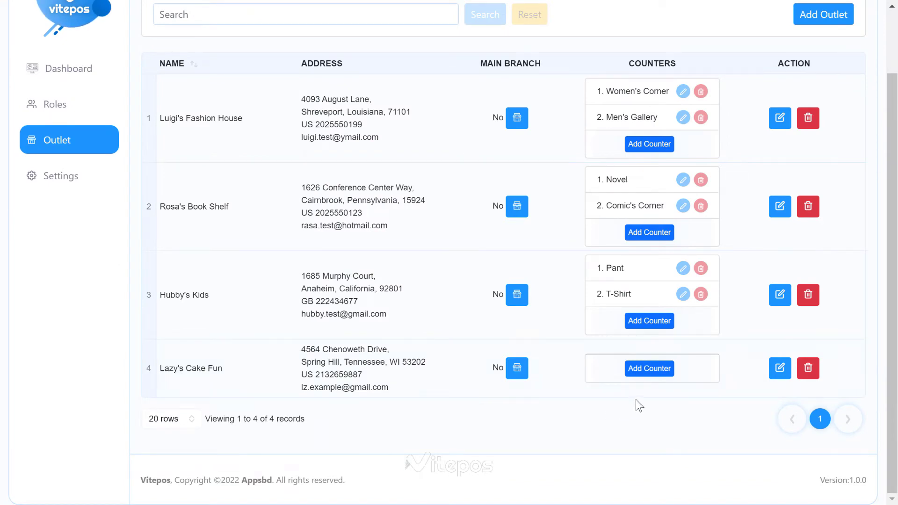
left_click(779, 368)
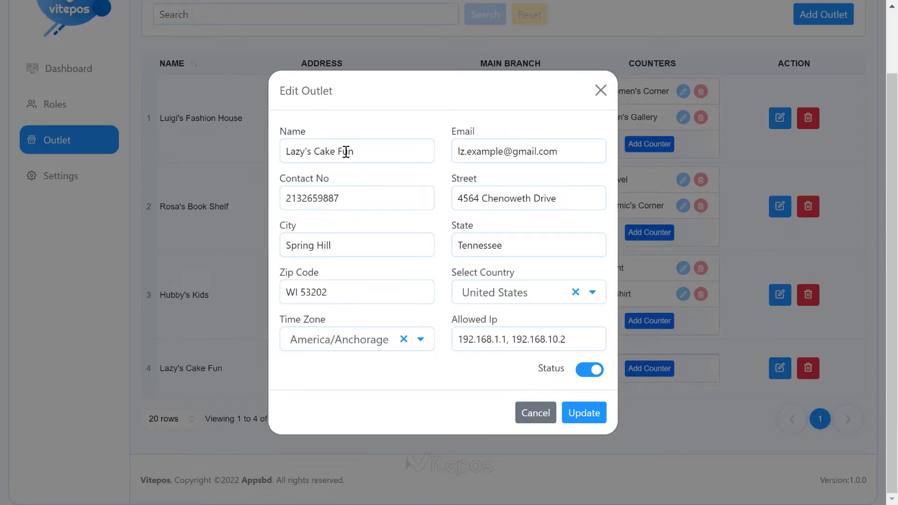
double_click(345, 151)
type("House")
left_click(582, 413)
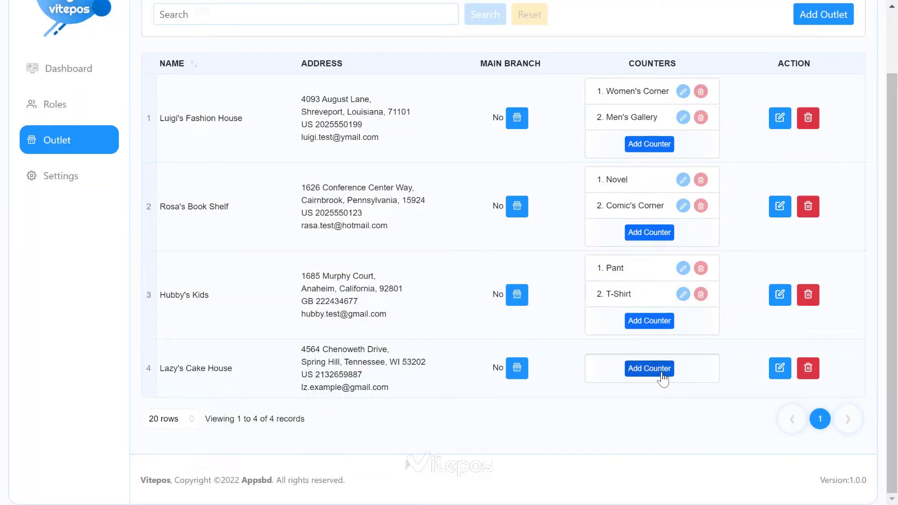
Step: Add counter 1, Billi's Darky, to Lazy's Cake House
left_click(650, 369)
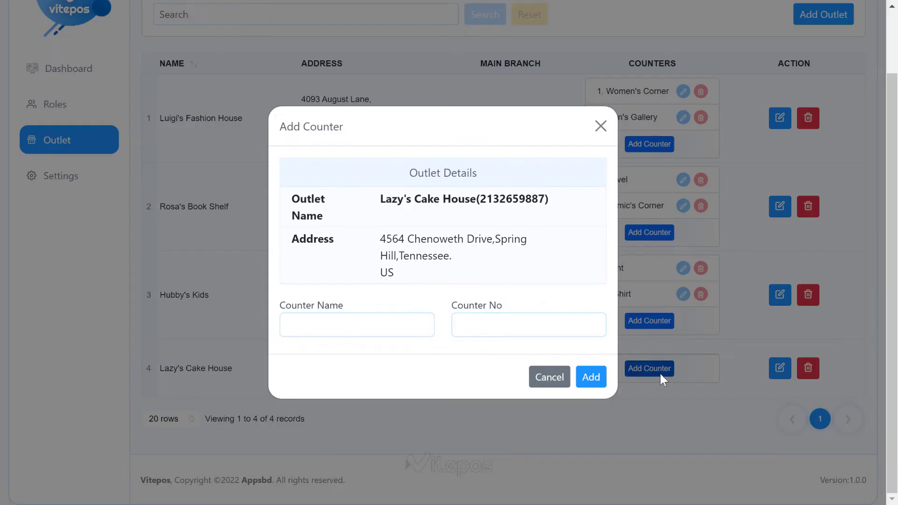
left_click(335, 323)
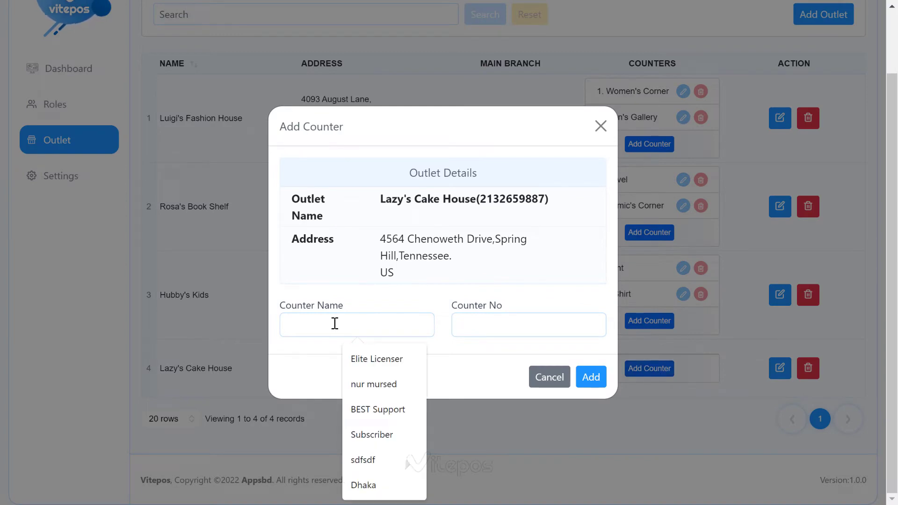
type("Billi")
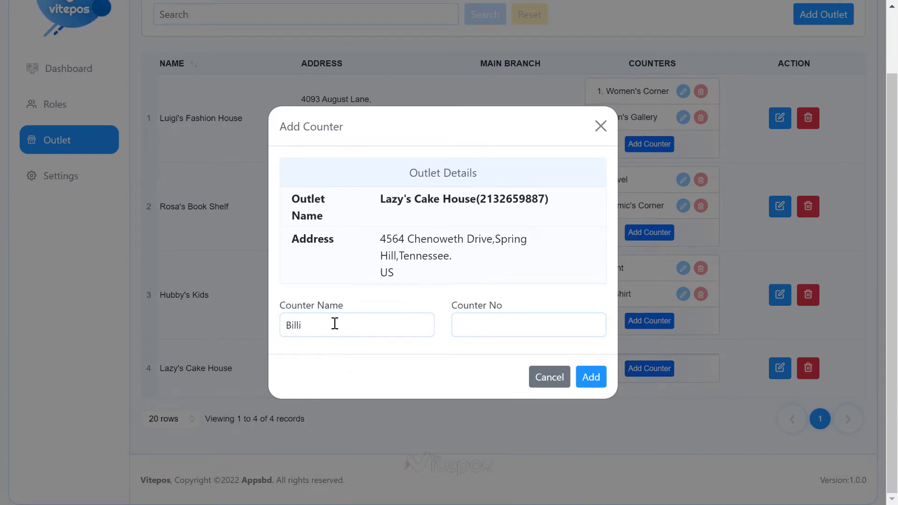
type("'s Darky")
left_click(496, 327)
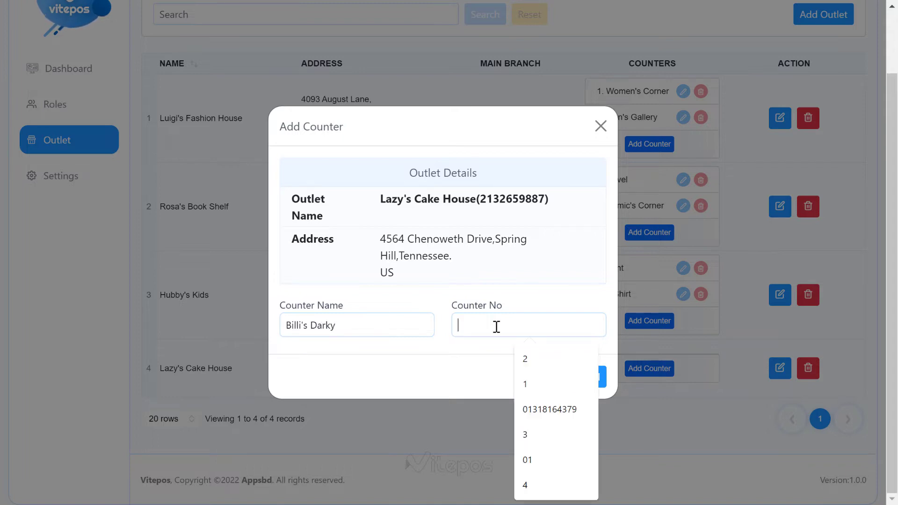
type("1")
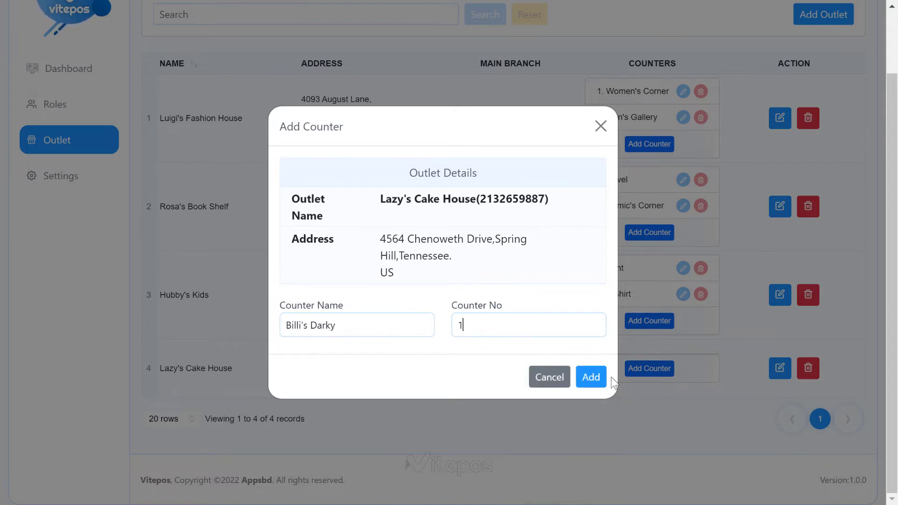
left_click(591, 377)
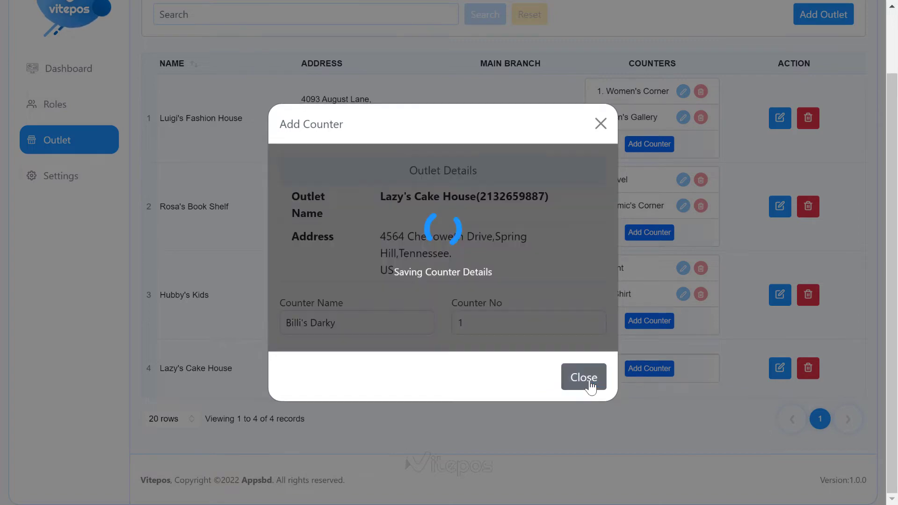
left_click(584, 307)
Step: Add counter 2, Smoothie Chocolate, correcting its spelling before saving
left_click(658, 386)
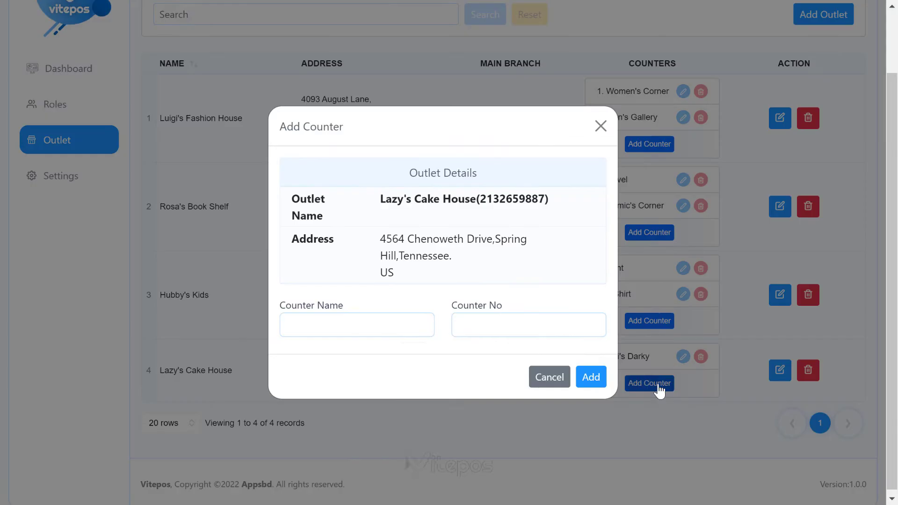
type("Smoothy")
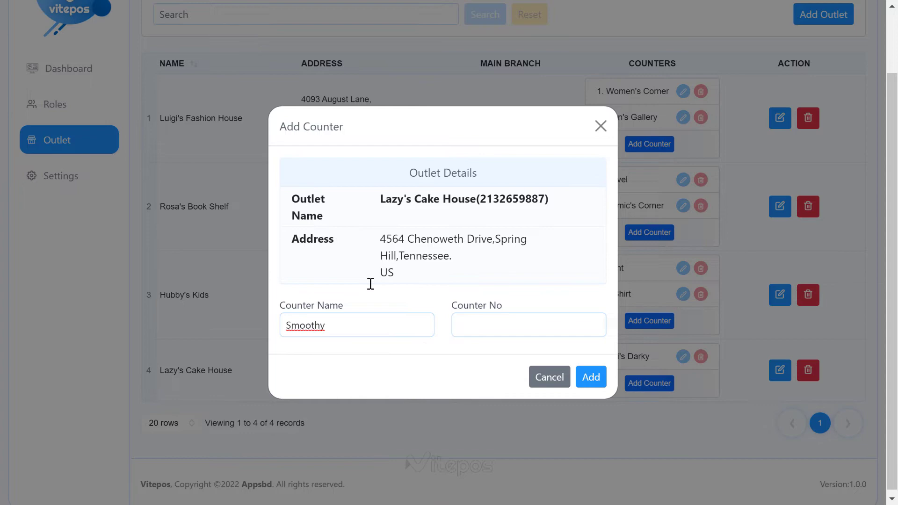
type(" Chocolate")
right_click(304, 324)
left_click(327, 102)
left_click(474, 322)
type("2")
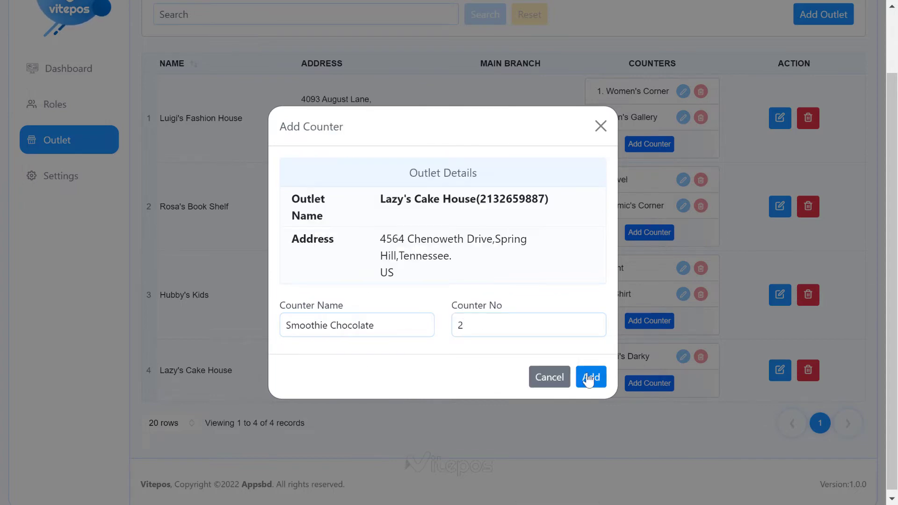
left_click(589, 376)
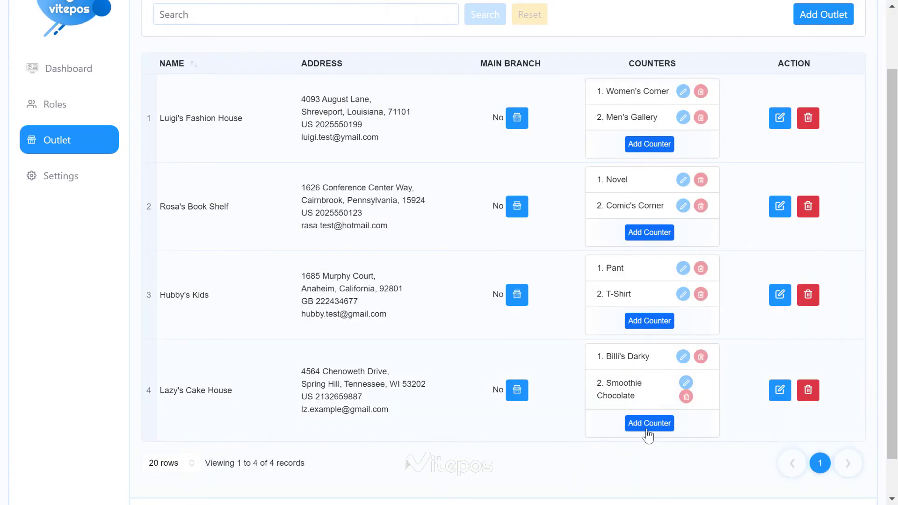
Step: Rename the Smoothie Chocolate counter to Dark Chocolate
left_click(687, 384)
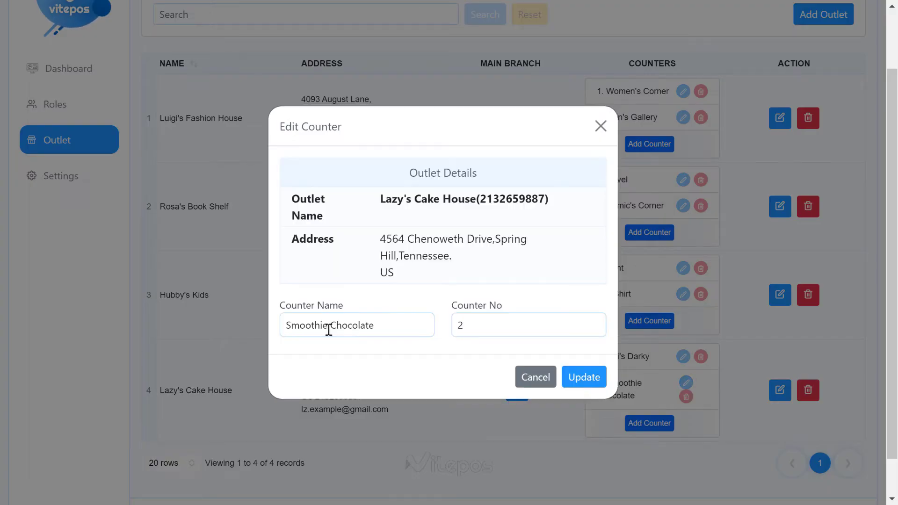
left_click_drag(330, 326, 231, 325)
type("Dark")
left_click(584, 377)
left_click(589, 309)
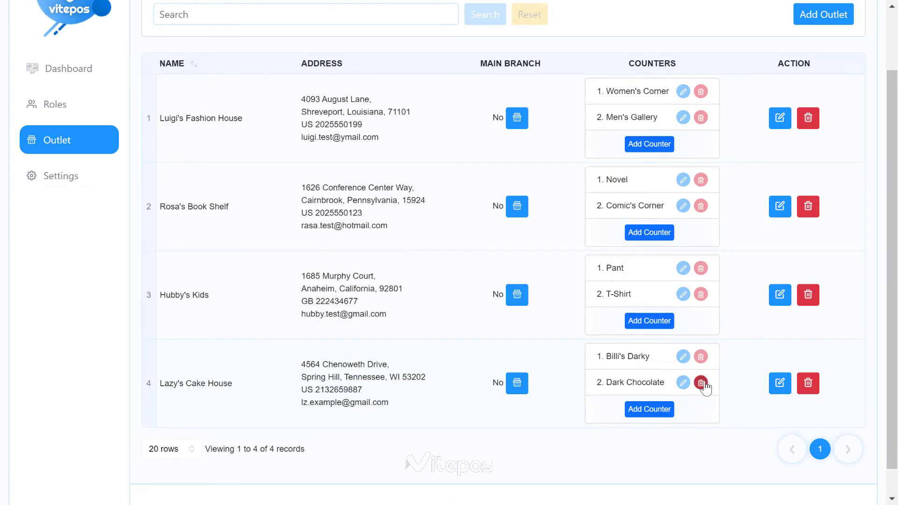
Step: Delete the Dark Chocolate counter and confirm the removal
left_click(702, 383)
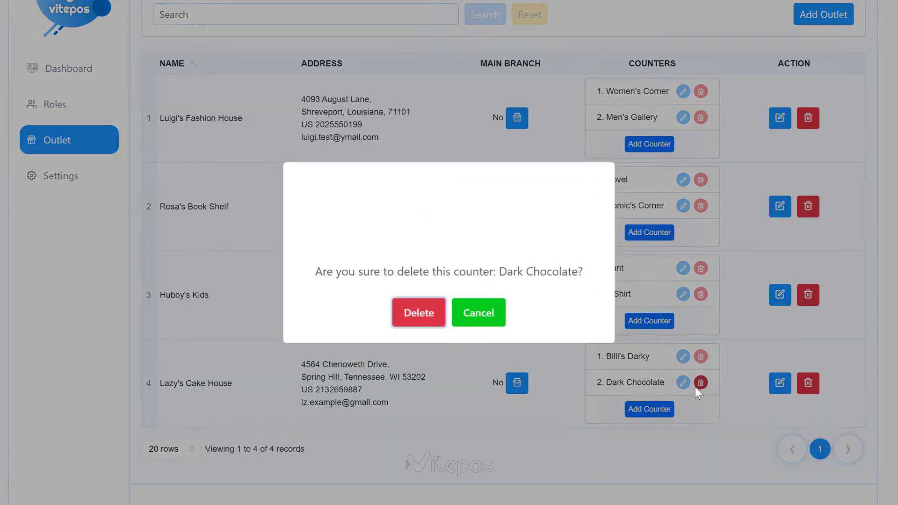
left_click(435, 320)
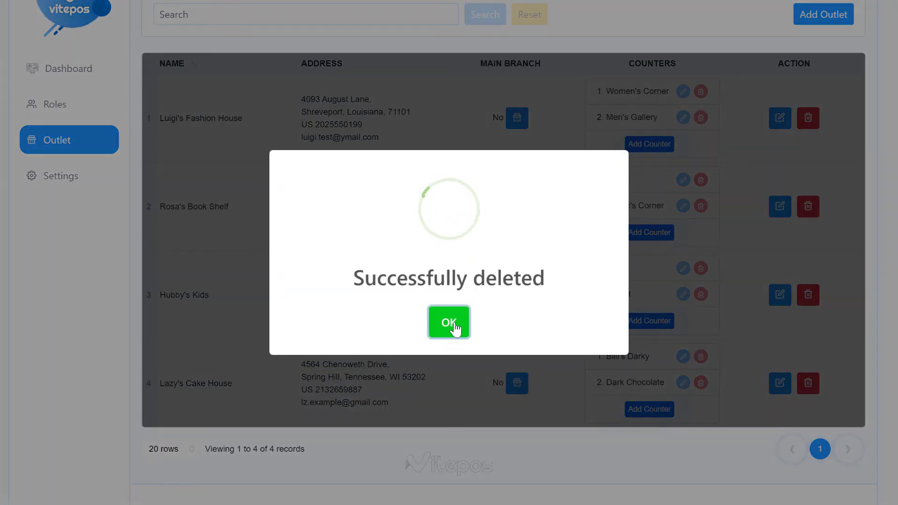
left_click(456, 324)
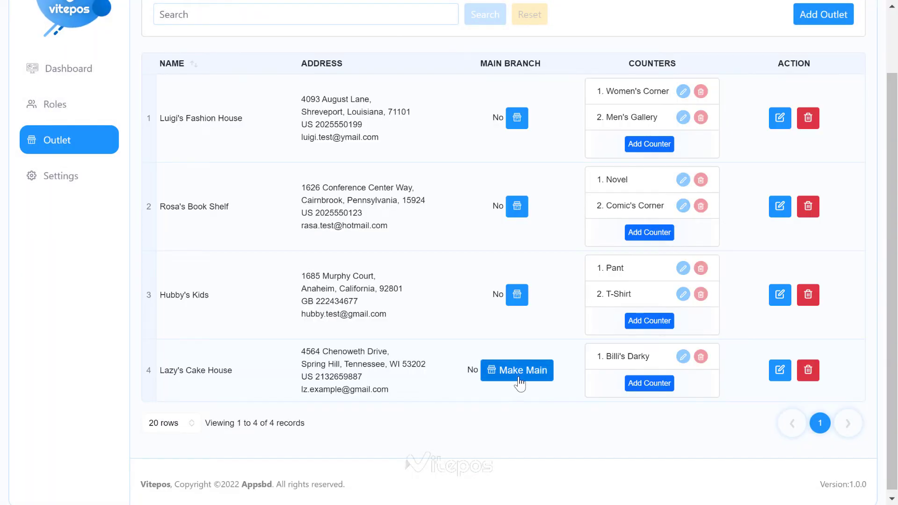
Step: Make Lazy's Cake House the main branch and confirm
left_click(521, 378)
left_click(430, 328)
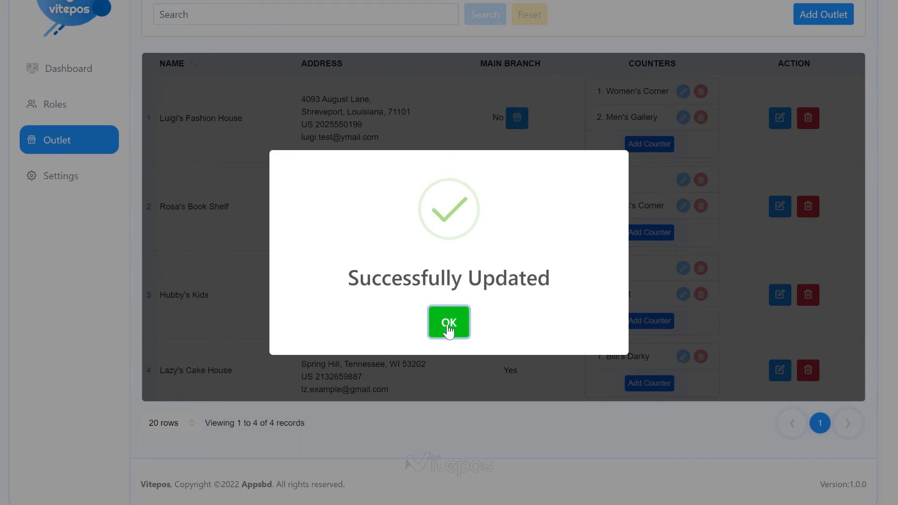
left_click(449, 326)
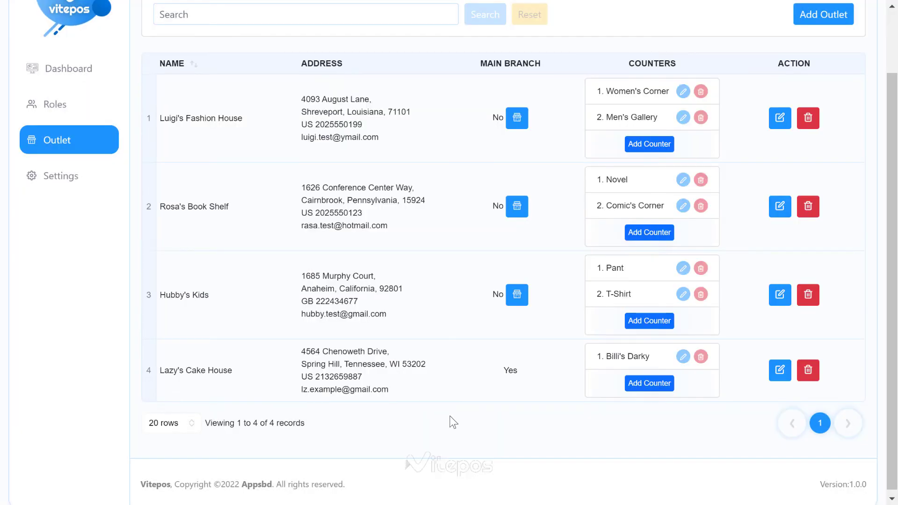
Step: Switch the main branch to Luigi's Fashion House and confirm the change
double_click(511, 370)
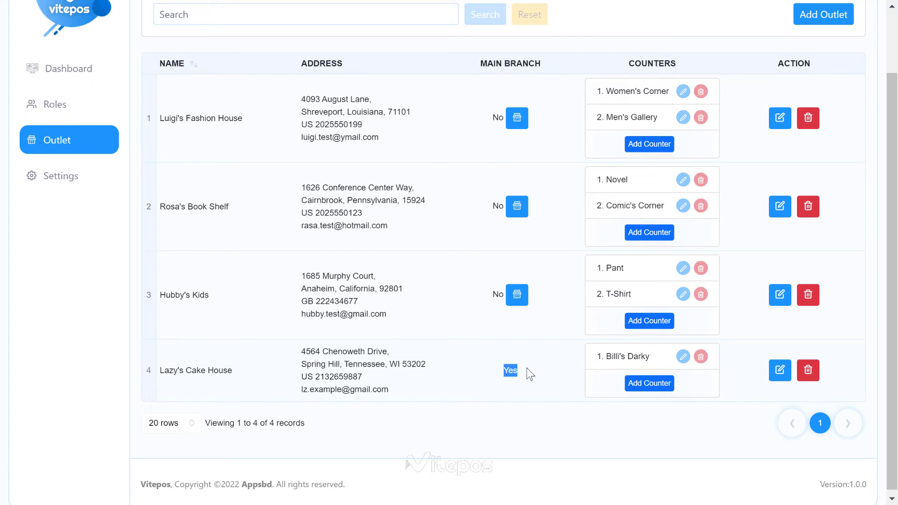
left_click(515, 124)
left_click(434, 320)
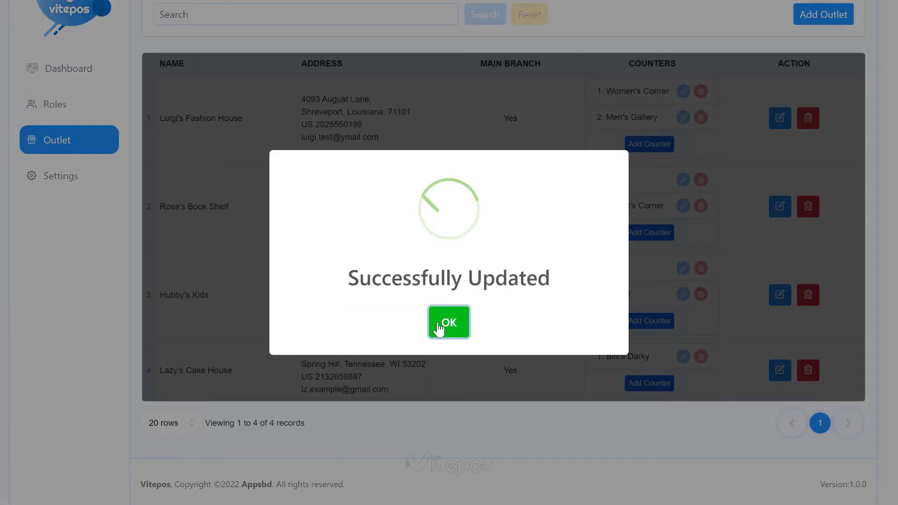
left_click(439, 324)
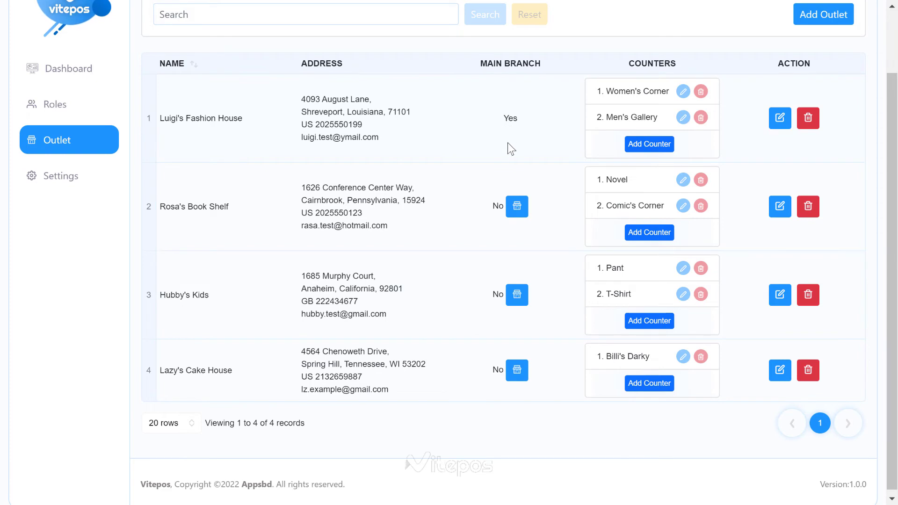
scroll(510, 150, "up", 2)
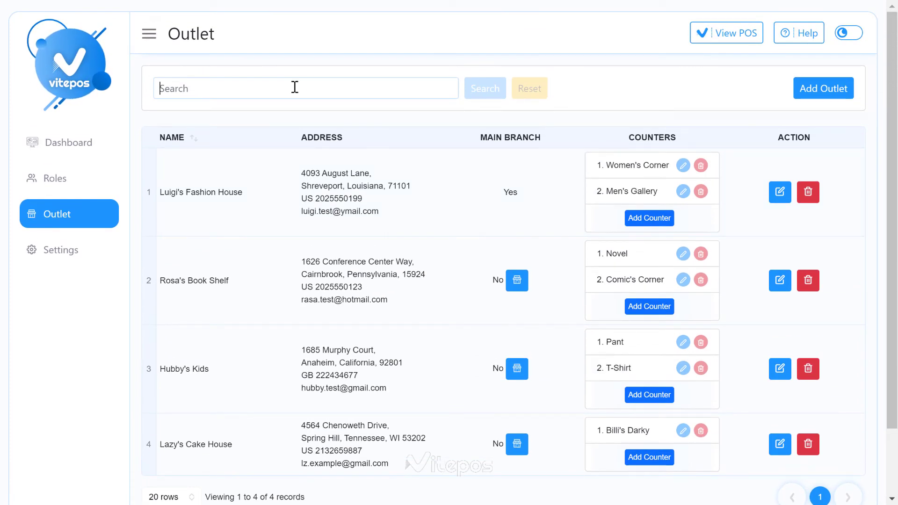
type("lazy")
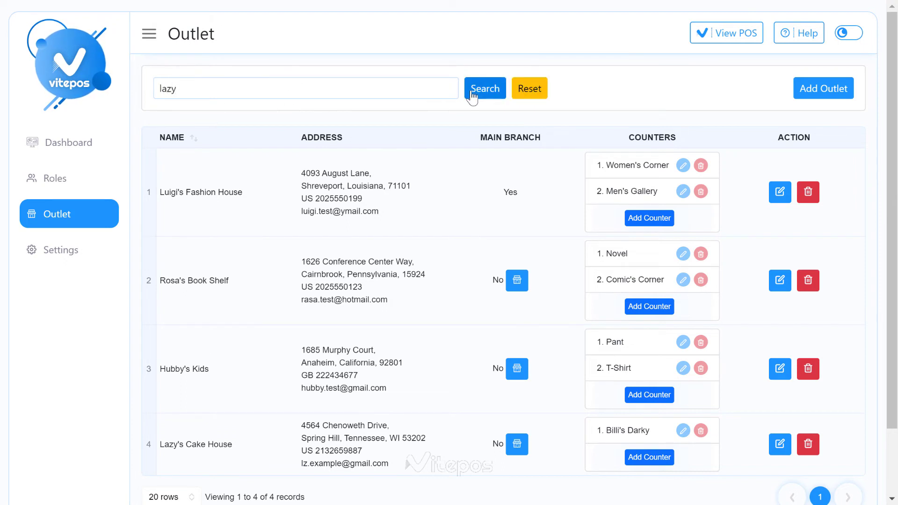
left_click(469, 96)
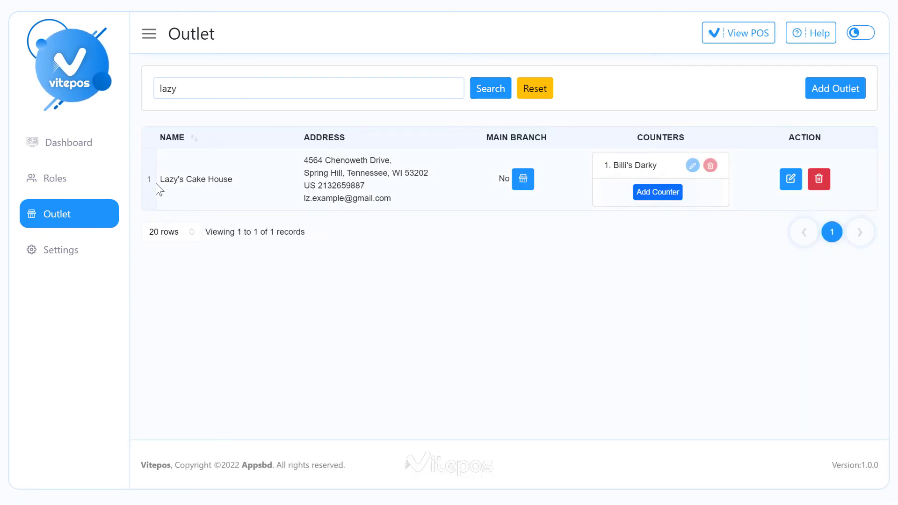
left_click_drag(157, 183, 231, 195)
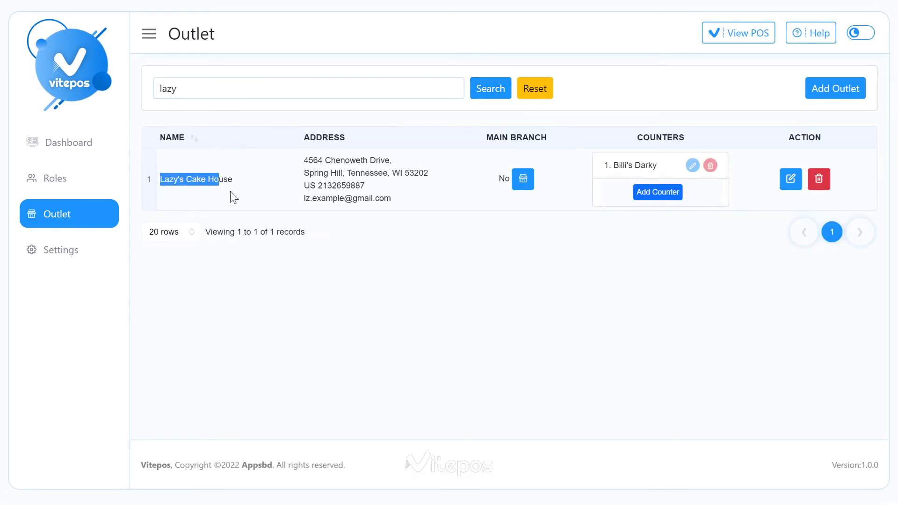
left_click(535, 88)
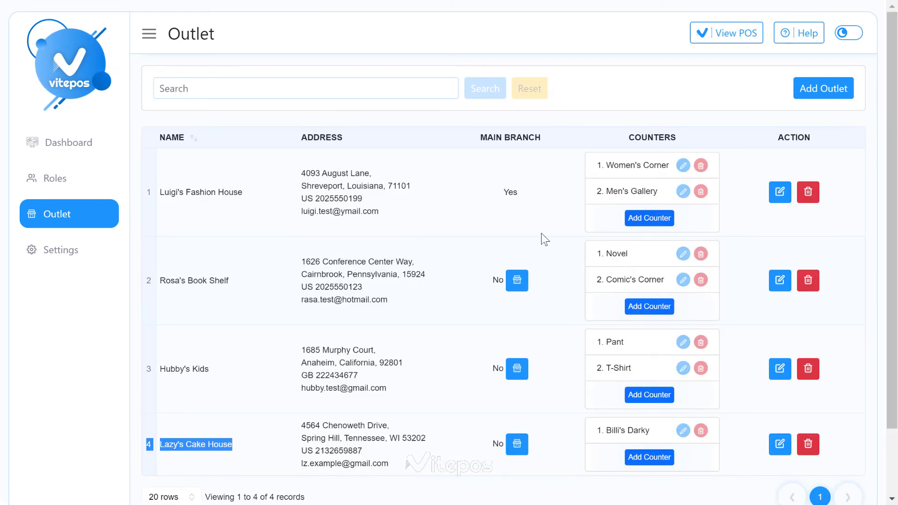
Step: Delete the Lazy's Cake House outlet row and confirm the deletion
scroll(557, 252, "down", 2)
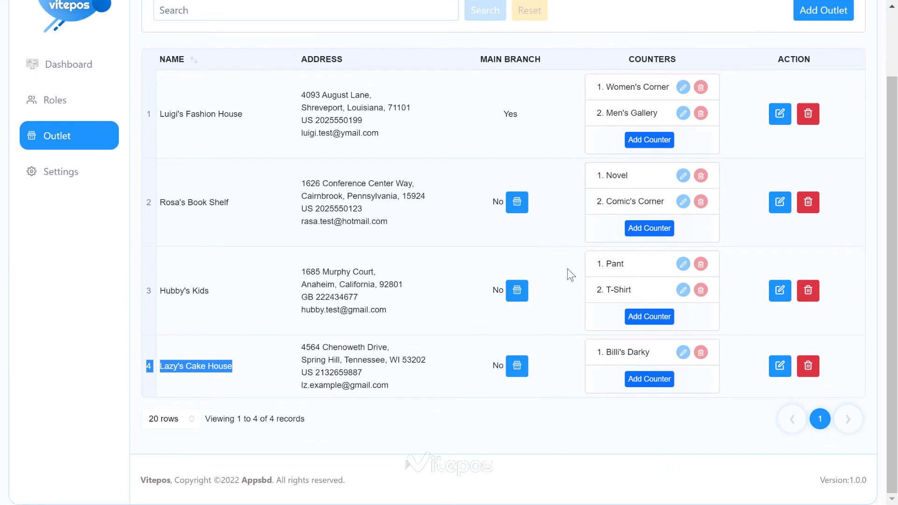
left_click(821, 375)
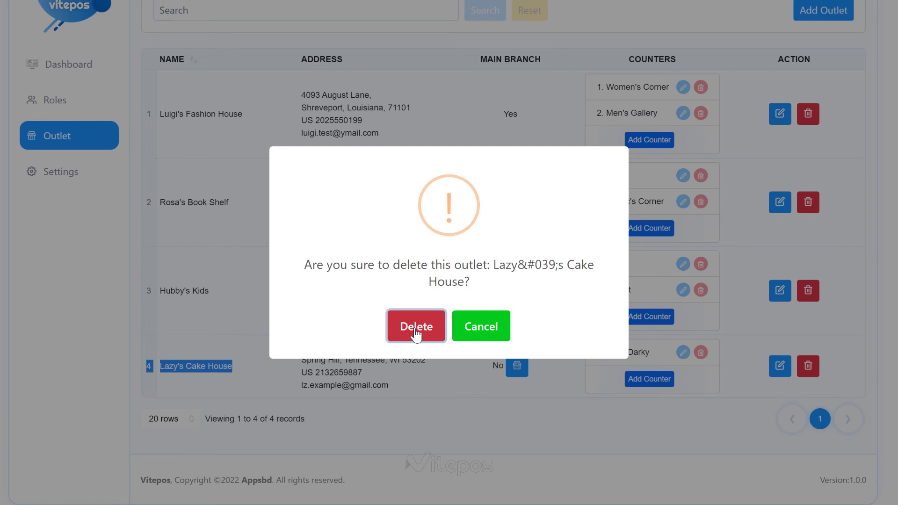
left_click(416, 328)
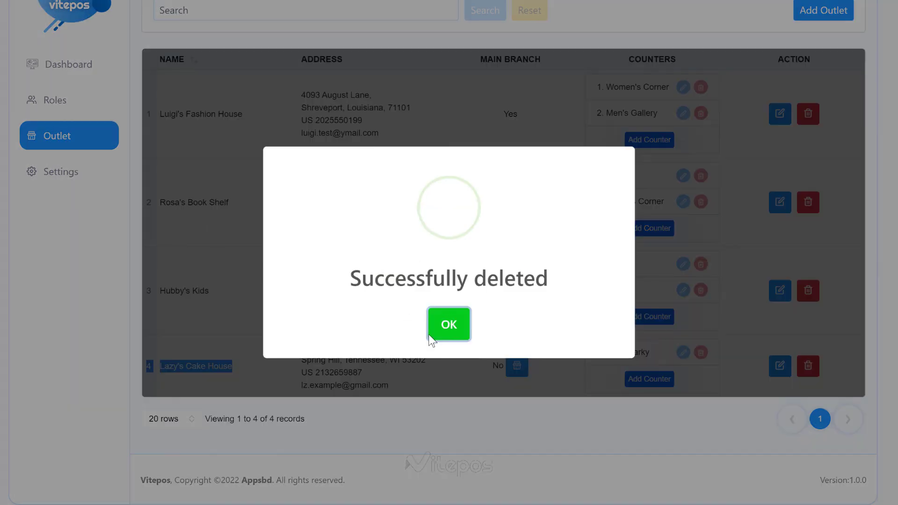
left_click(449, 324)
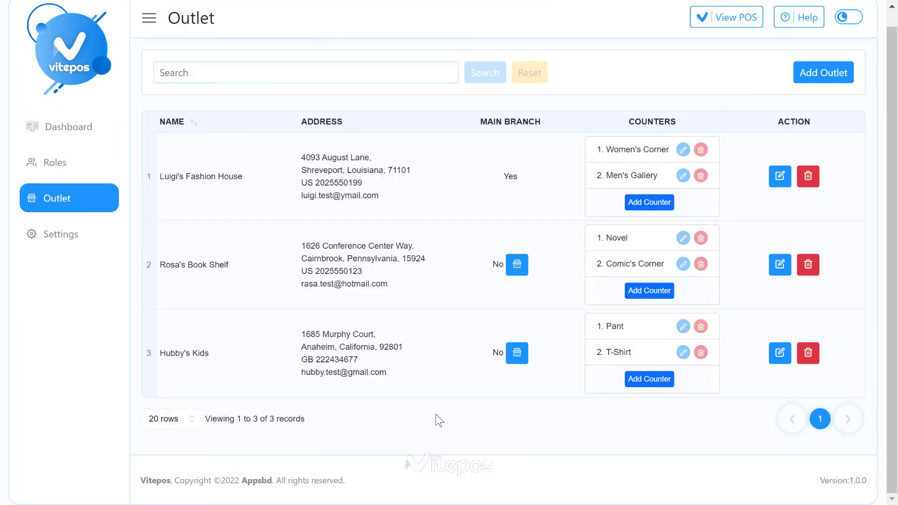